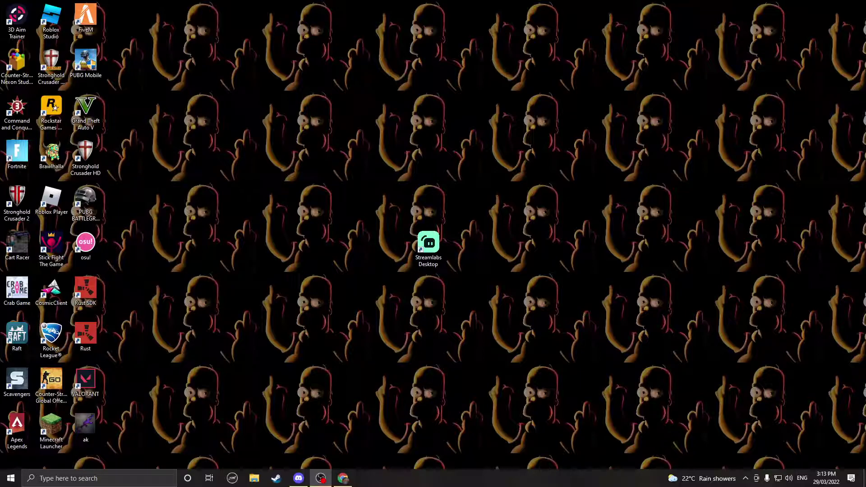
Bring Streamlabs Desktop forward and select the Livescreen scene's Screen Capture and Game Capture sources
{"action": "key", "text": "alt+Tab"}
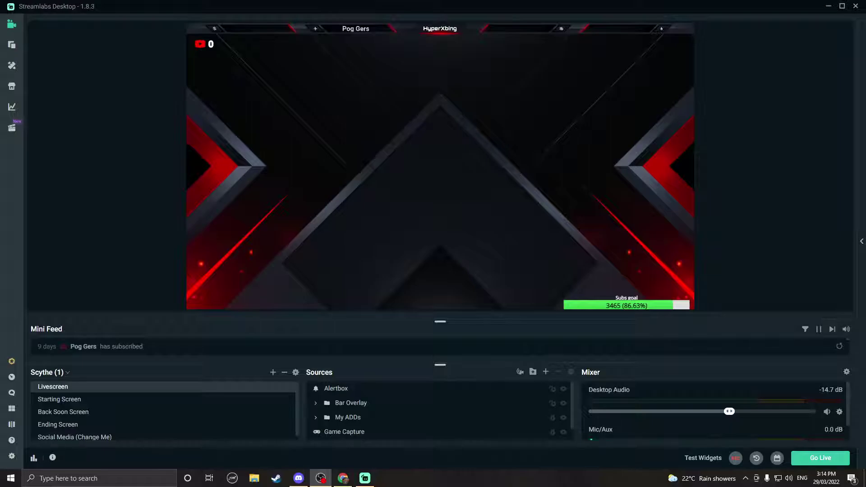
{"action": "scroll", "coordinate": [437, 429], "scroll_direction": "down", "scroll_amount": 1}
{"action": "left_click", "coordinate": [561, 432]}
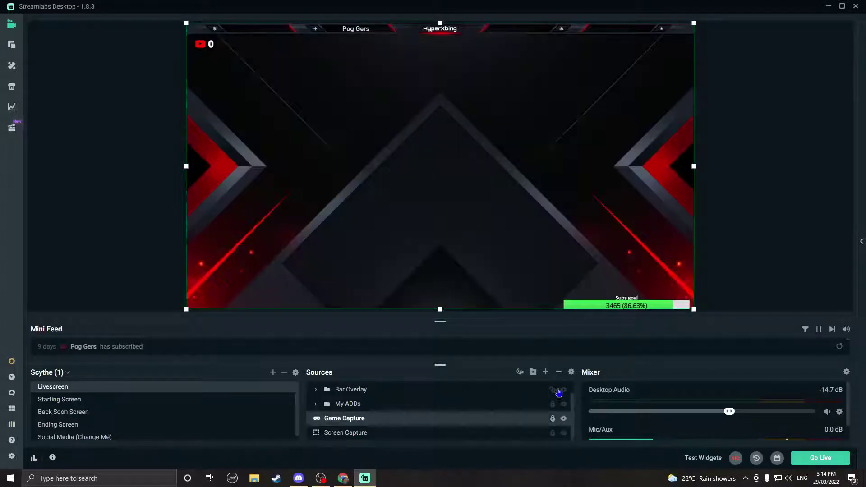
{"action": "left_click", "coordinate": [564, 418]}
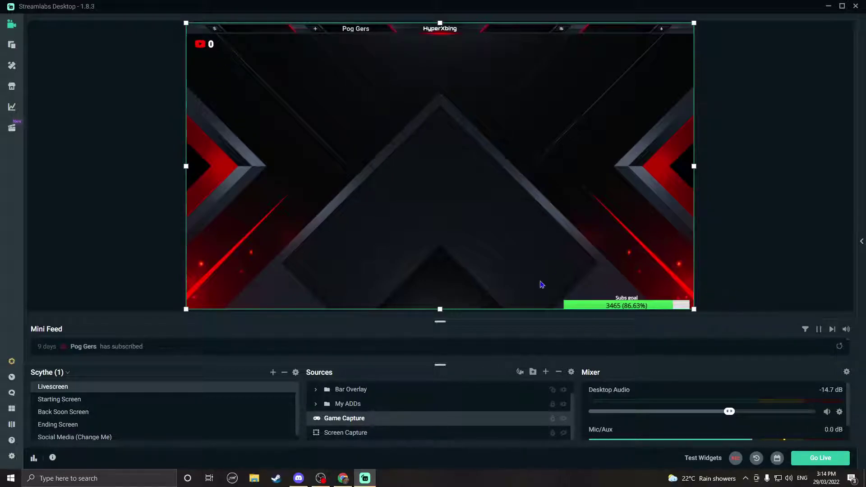
Cycle through Starting, Back Soon, Ending and Social Media (Change Me) scenes, ending on Ending Screen
{"action": "left_click", "coordinate": [77, 400]}
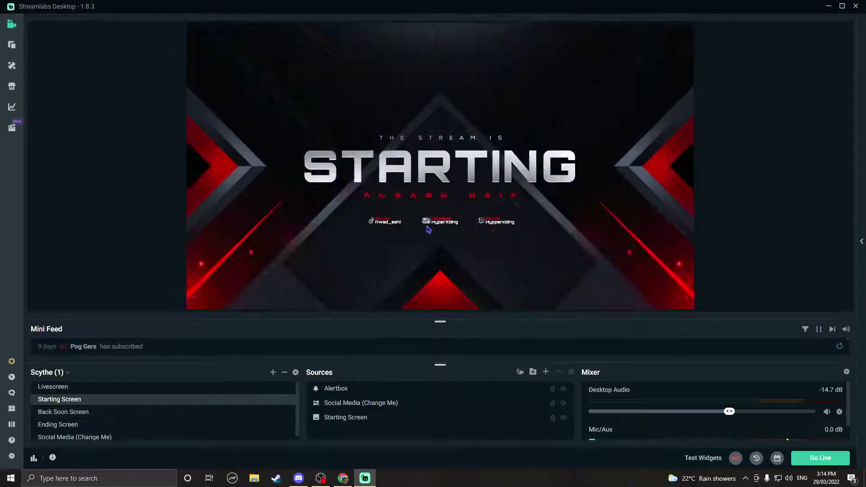
{"action": "left_click", "coordinate": [84, 414]}
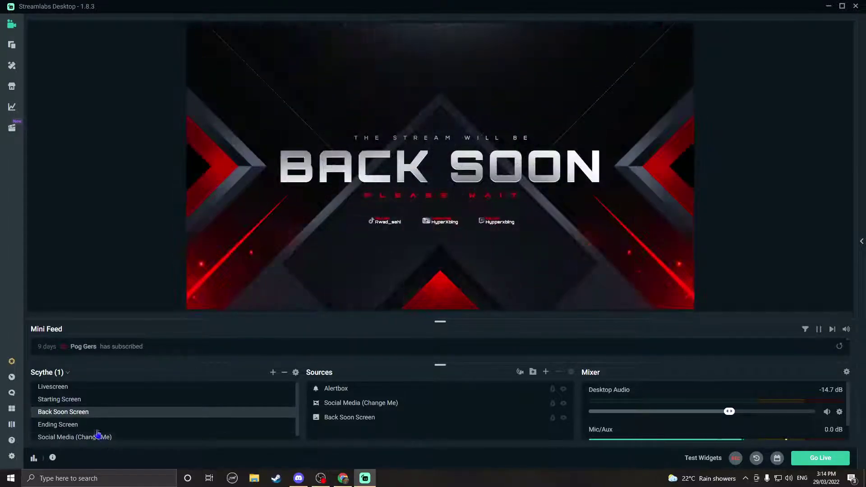
{"action": "left_click", "coordinate": [93, 427]}
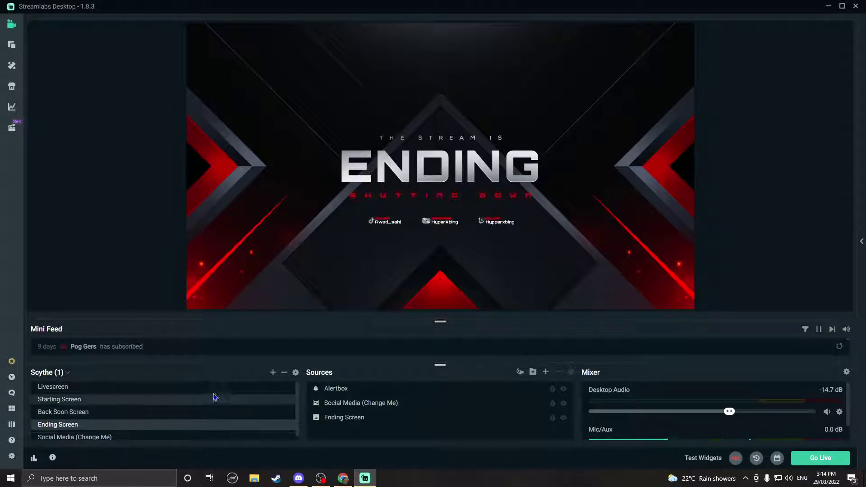
{"action": "scroll", "coordinate": [719, 403], "scroll_direction": "down", "scroll_amount": 1}
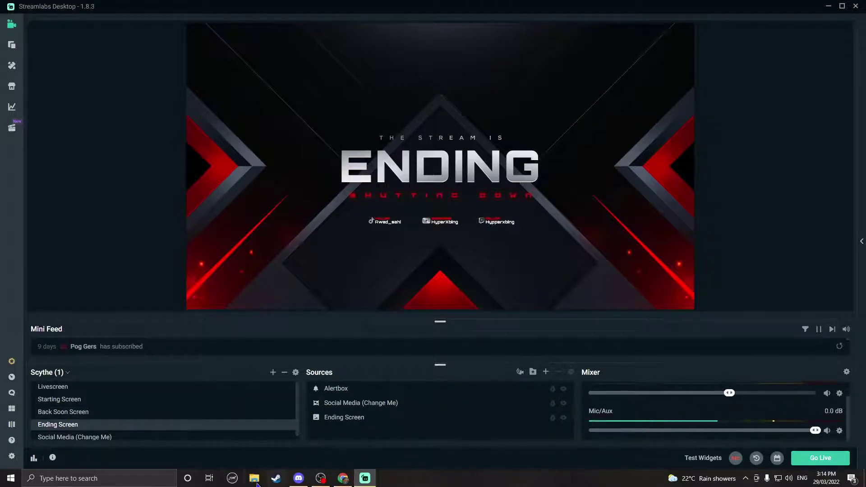
{"action": "left_click", "coordinate": [136, 437]}
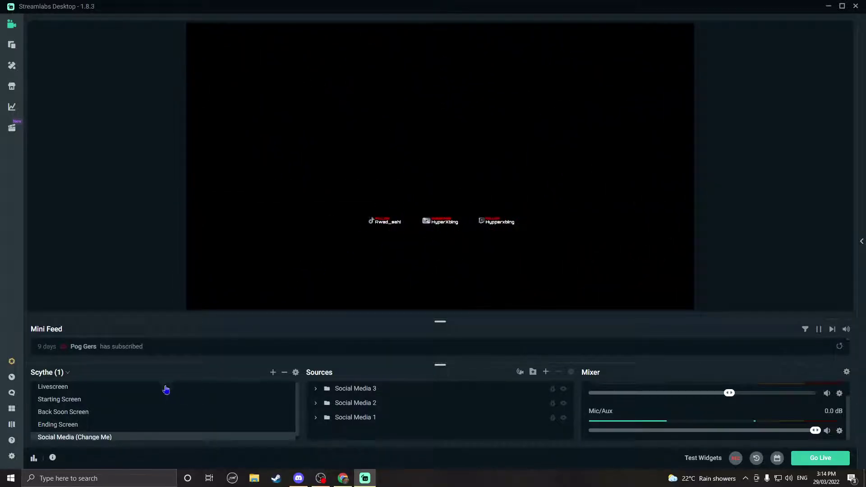
{"action": "left_click", "coordinate": [92, 425]}
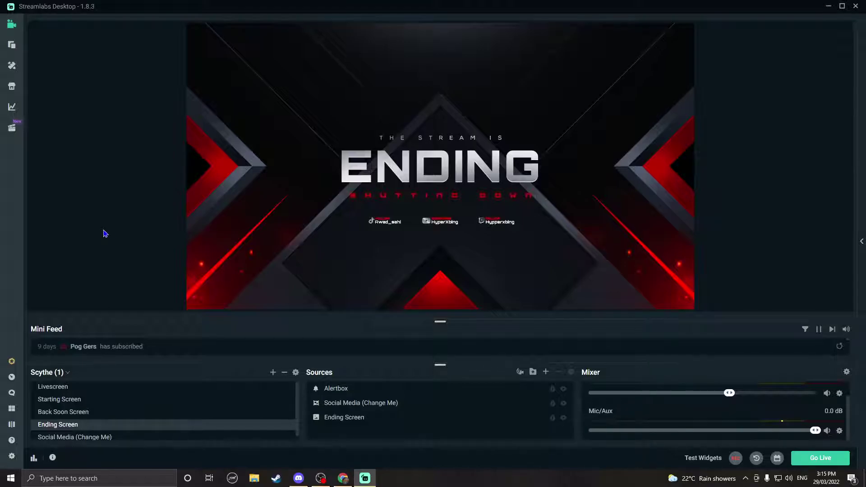
{"action": "left_click", "coordinate": [12, 457]}
{"action": "left_click", "coordinate": [279, 116]}
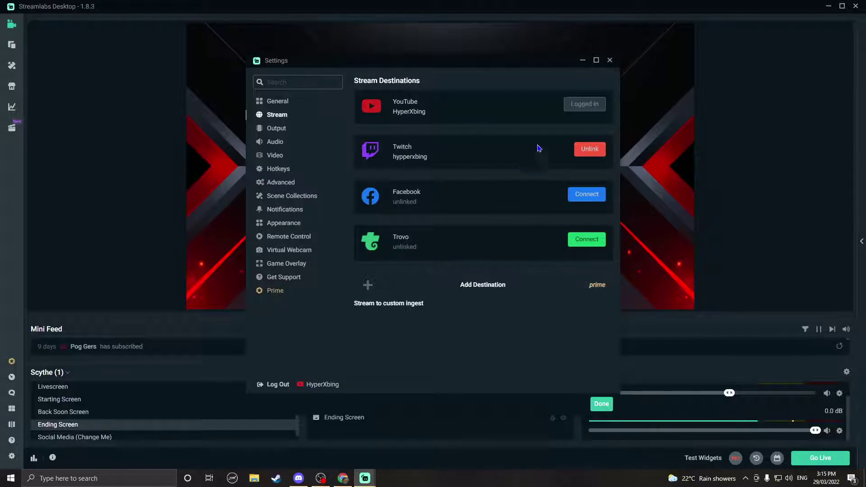
{"action": "left_click", "coordinate": [610, 60]}
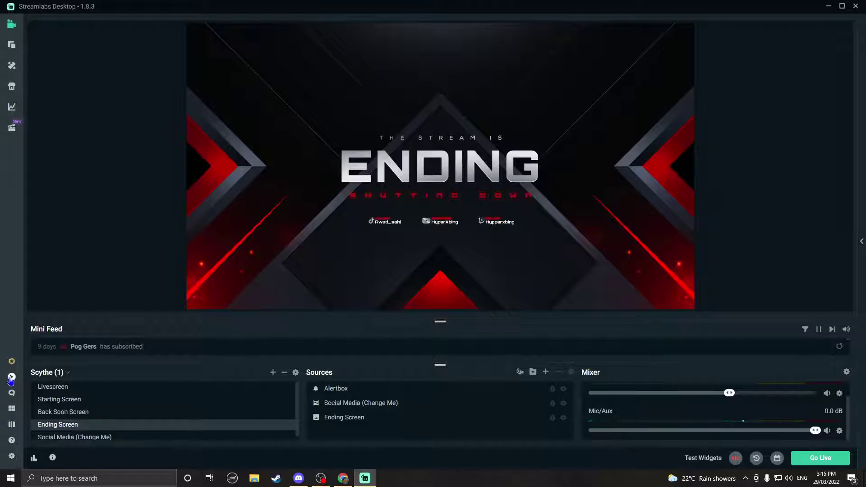
Open streamlabs.com from the sidebar and dismiss the Ukraine charity promo to reach the Dashboard
{"action": "left_click", "coordinate": [13, 378]}
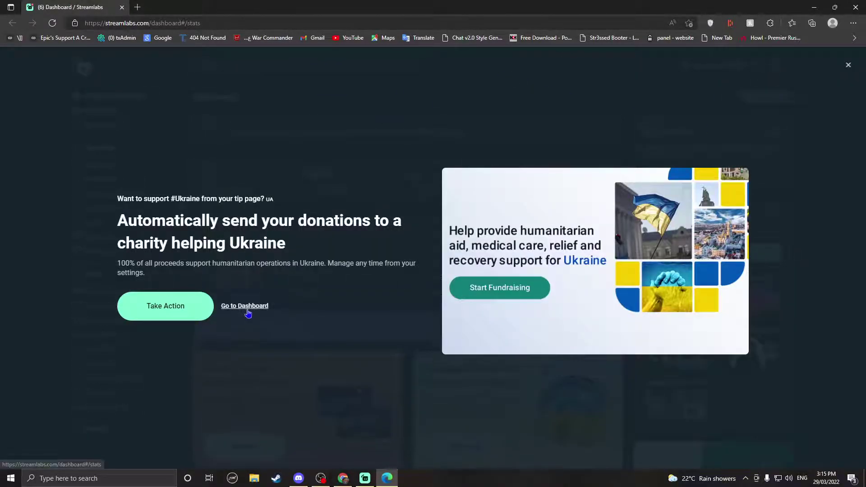
{"action": "left_click", "coordinate": [247, 307]}
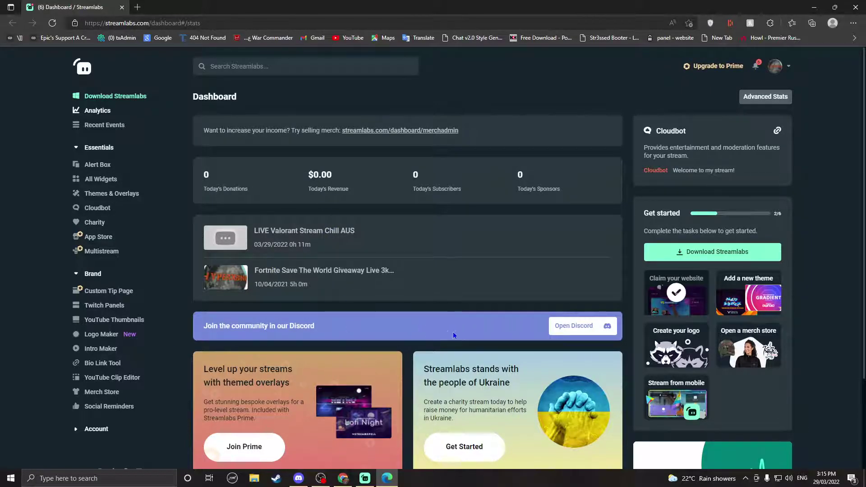
{"action": "scroll", "coordinate": [93, 205], "scroll_direction": "down", "scroll_amount": 2}
{"action": "scroll", "coordinate": [96, 229], "scroll_direction": "up", "scroll_amount": 2}
Open the Alert Box widget settings and one of its alert box themes
{"action": "left_click", "coordinate": [97, 165]}
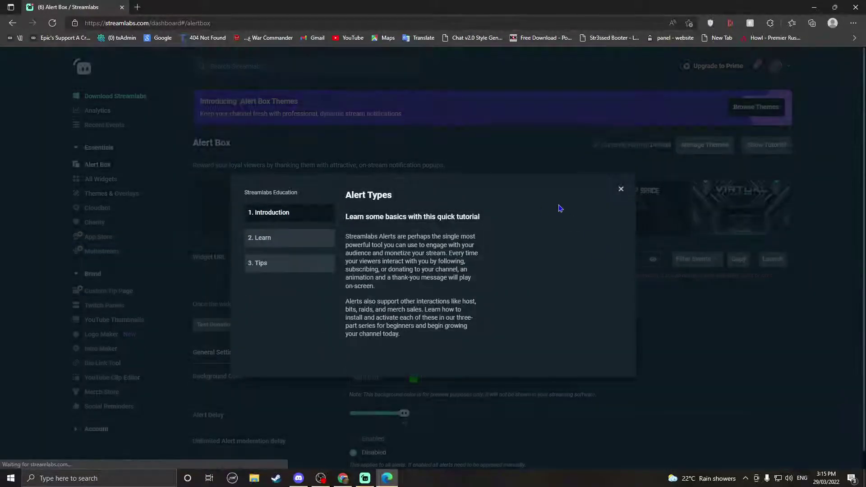
{"action": "left_click", "coordinate": [621, 187]}
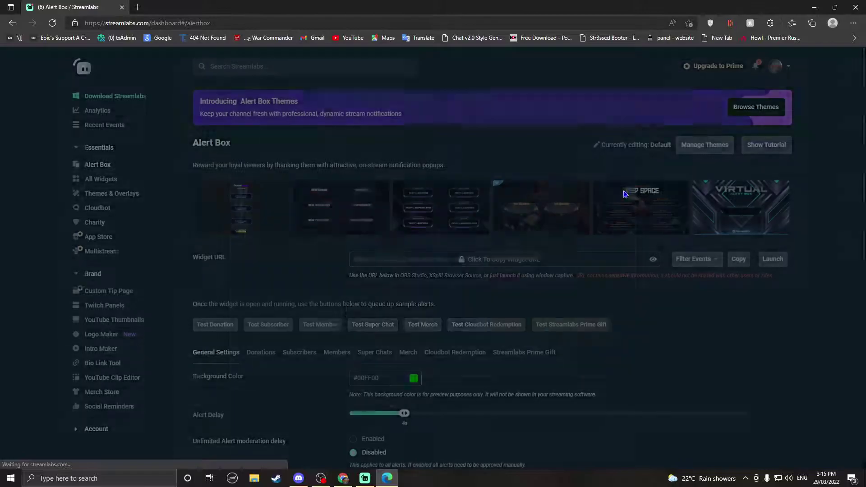
{"action": "left_click", "coordinate": [238, 212]}
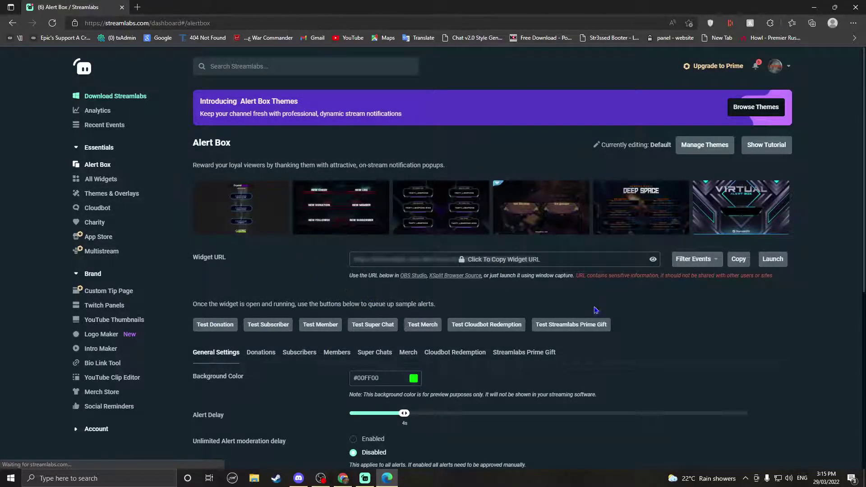
Browse the gallery of all widgets
{"action": "left_click", "coordinate": [100, 179]}
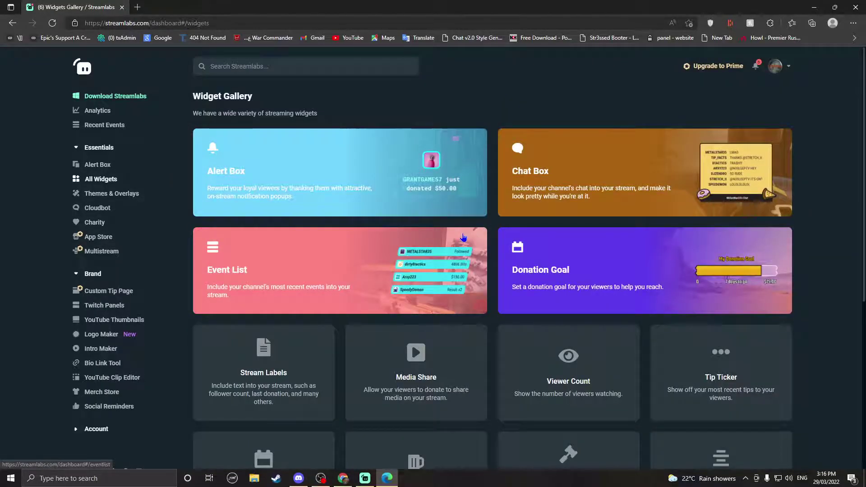
{"action": "scroll", "coordinate": [464, 237], "scroll_direction": "down", "scroll_amount": 3}
{"action": "scroll", "coordinate": [611, 213], "scroll_direction": "up", "scroll_amount": 3}
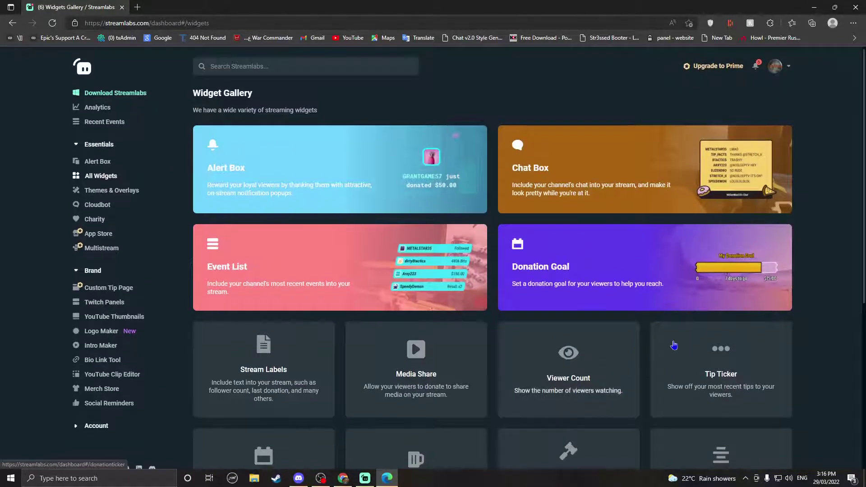
{"action": "scroll", "coordinate": [674, 346], "scroll_direction": "down", "scroll_amount": 3}
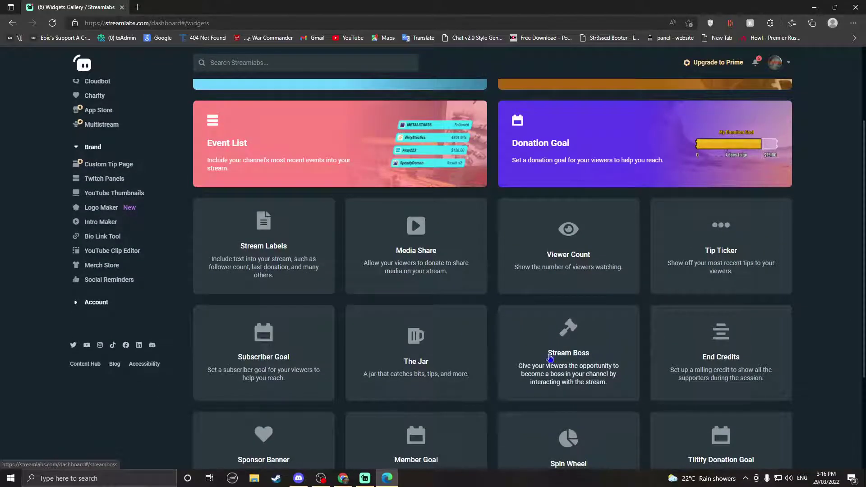
{"action": "scroll", "coordinate": [551, 359], "scroll_direction": "down", "scroll_amount": 3}
{"action": "scroll", "coordinate": [799, 361], "scroll_direction": "up", "scroll_amount": 6}
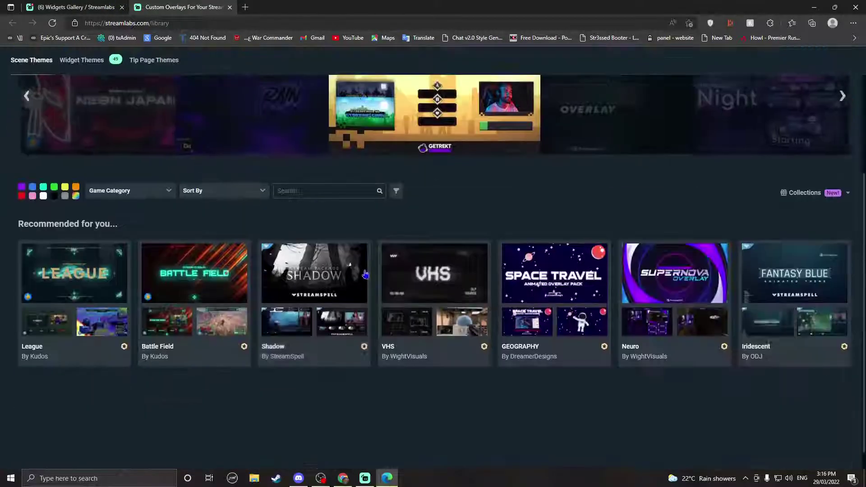
{"action": "scroll", "coordinate": [650, 327], "scroll_direction": "down", "scroll_amount": 2}
{"action": "scroll", "coordinate": [650, 327], "scroll_direction": "down", "scroll_amount": 1}
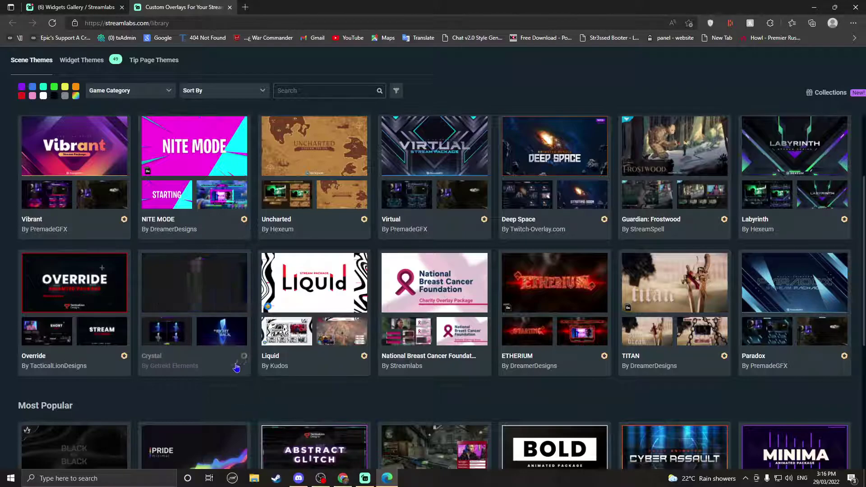
{"action": "mouse_move", "coordinate": [243, 363]}
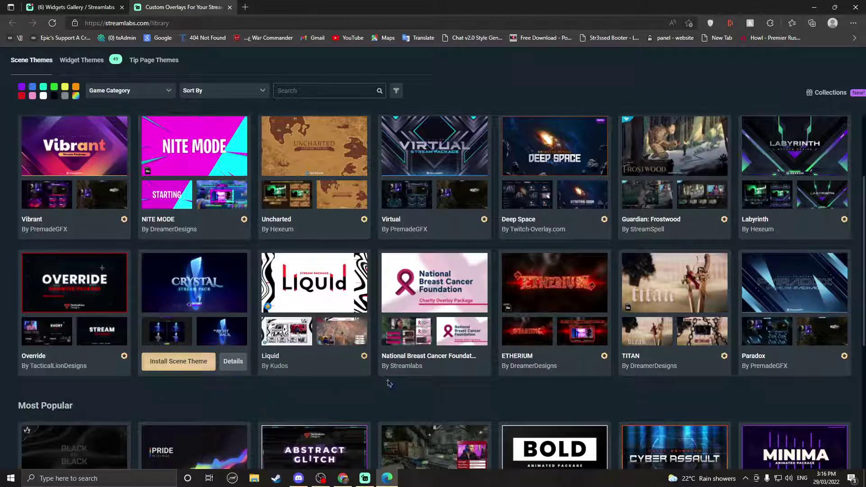
{"action": "mouse_move", "coordinate": [442, 370]}
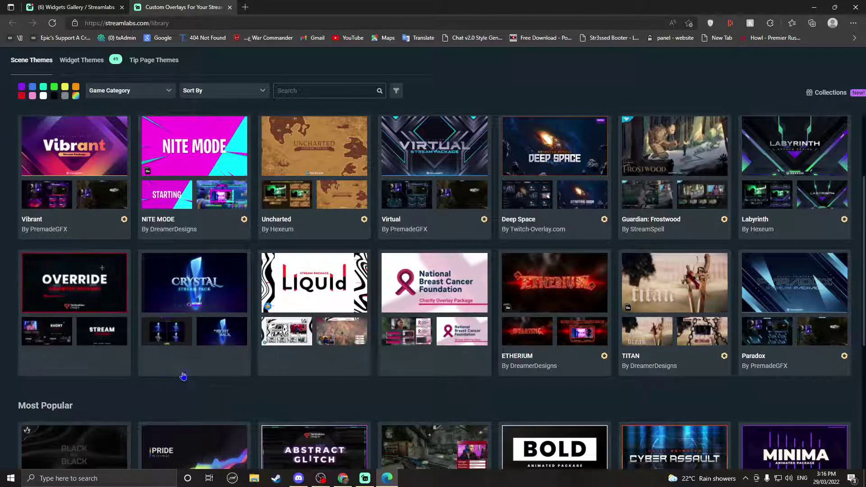
{"action": "scroll", "coordinate": [183, 361], "scroll_direction": "down", "scroll_amount": 5}
{"action": "mouse_move", "coordinate": [112, 280]}
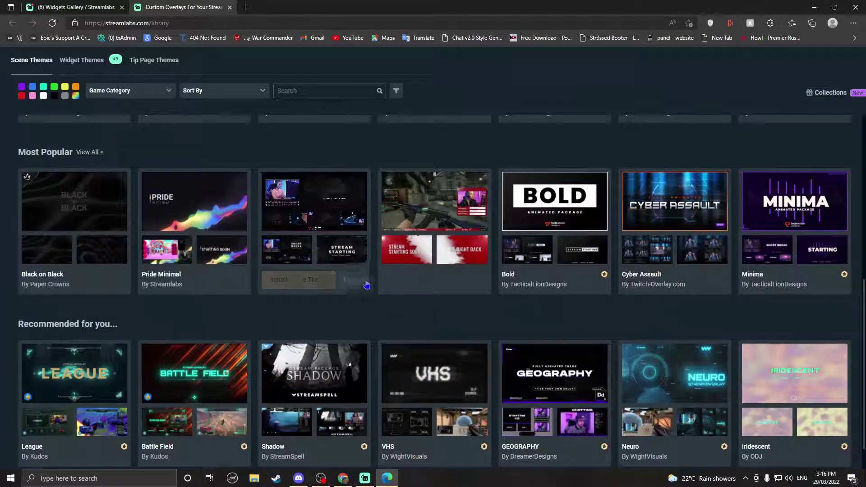
{"action": "mouse_move", "coordinate": [358, 299]}
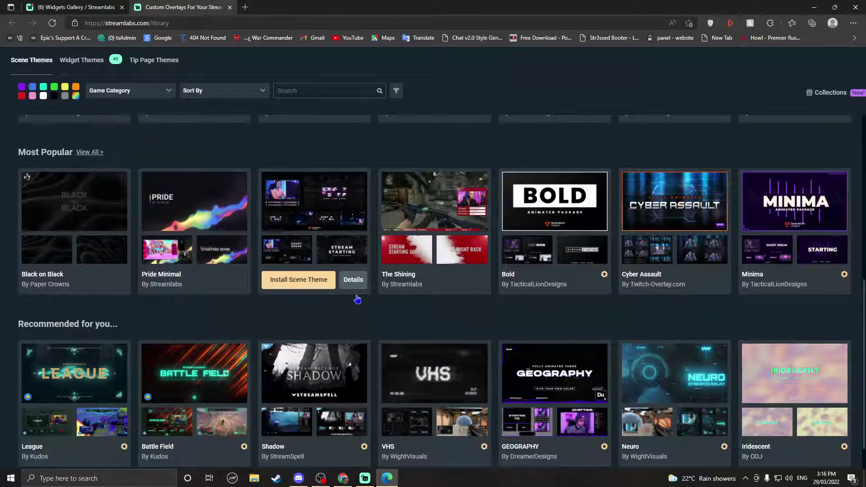
{"action": "scroll", "coordinate": [357, 299], "scroll_direction": "up", "scroll_amount": 15}
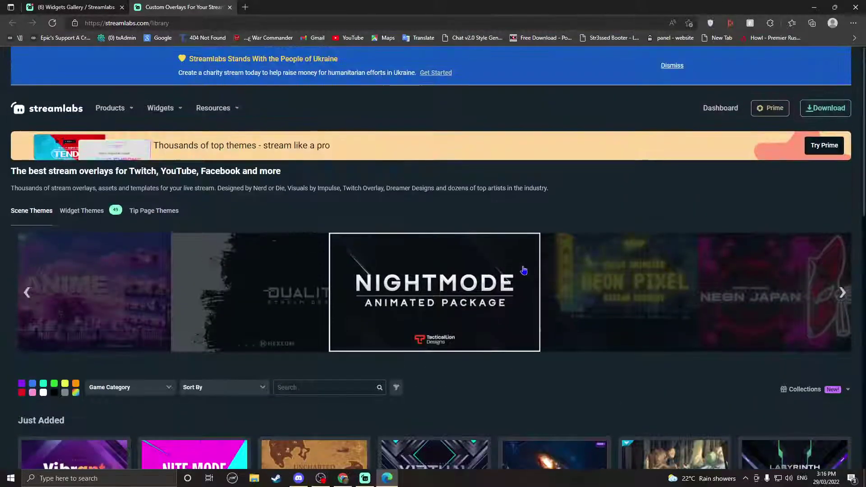
Visit the Prime page, then open Black on Black's details, declining the desktop-app launch prompt
{"action": "left_click", "coordinate": [771, 108]}
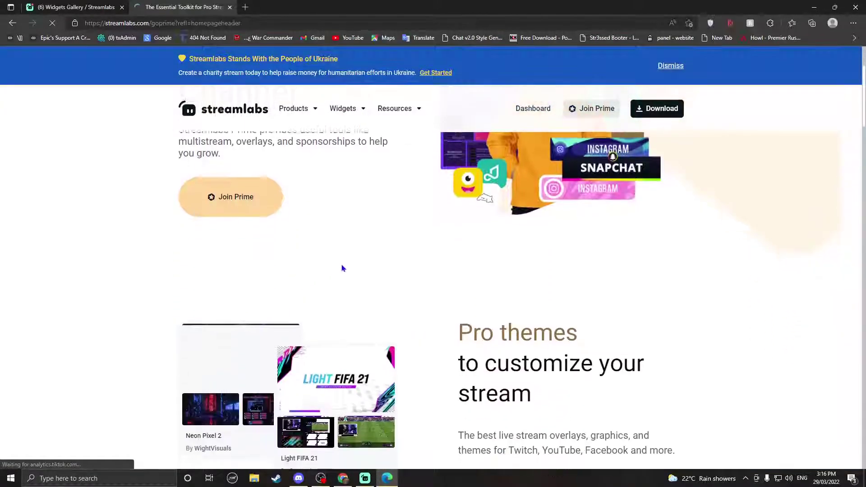
{"action": "left_click", "coordinate": [15, 24]}
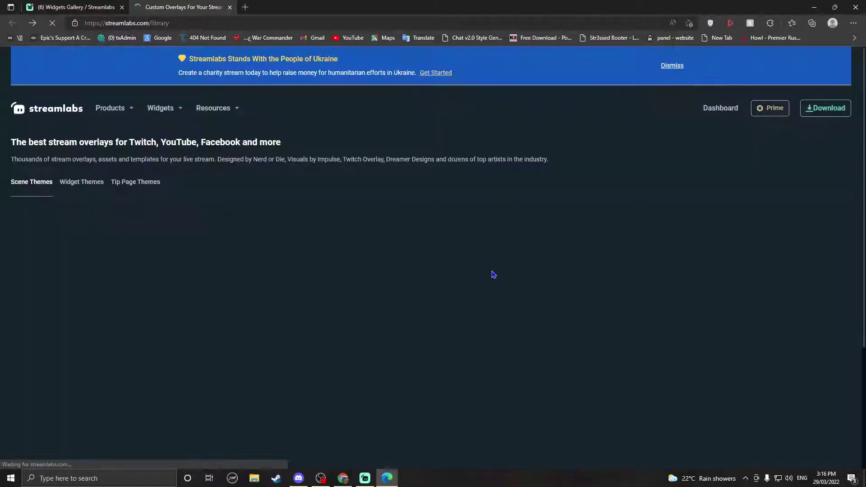
{"action": "scroll", "coordinate": [476, 269], "scroll_direction": "down", "scroll_amount": 3}
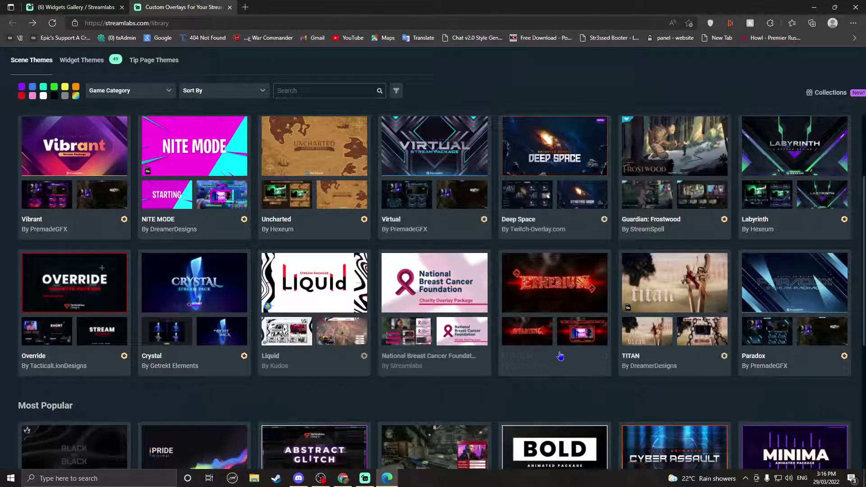
{"action": "scroll", "coordinate": [219, 306], "scroll_direction": "down", "scroll_amount": 4}
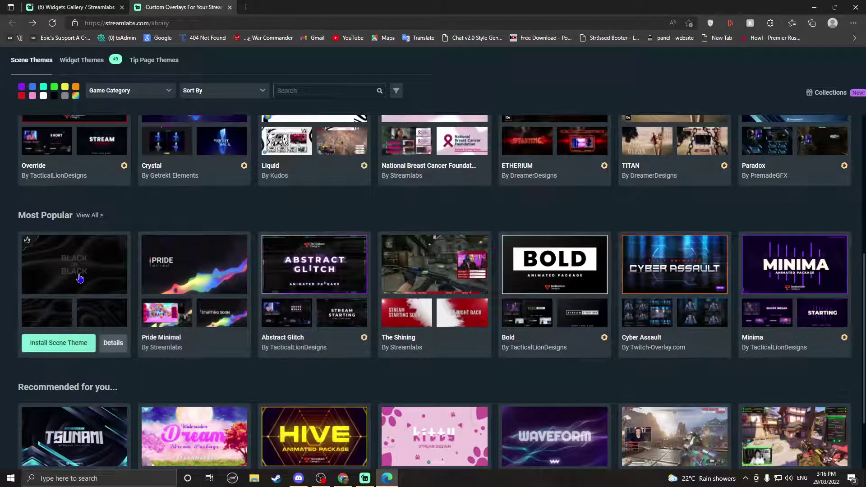
{"action": "left_click", "coordinate": [71, 344]}
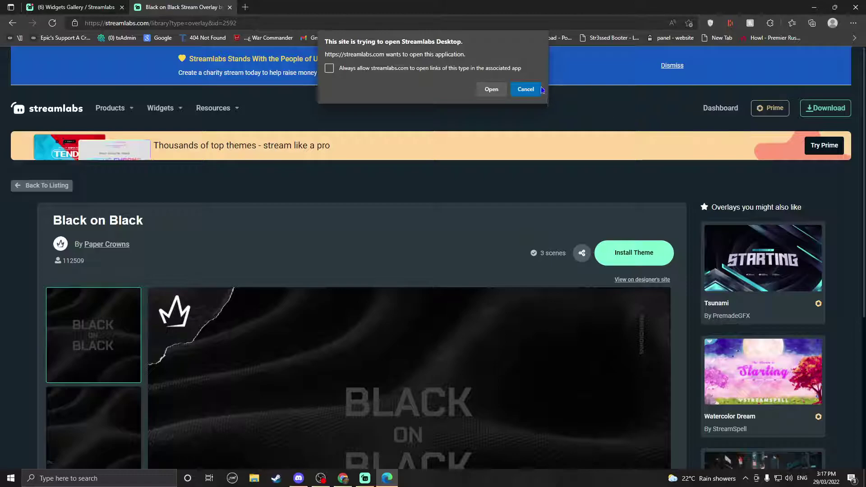
{"action": "left_click", "coordinate": [526, 90]}
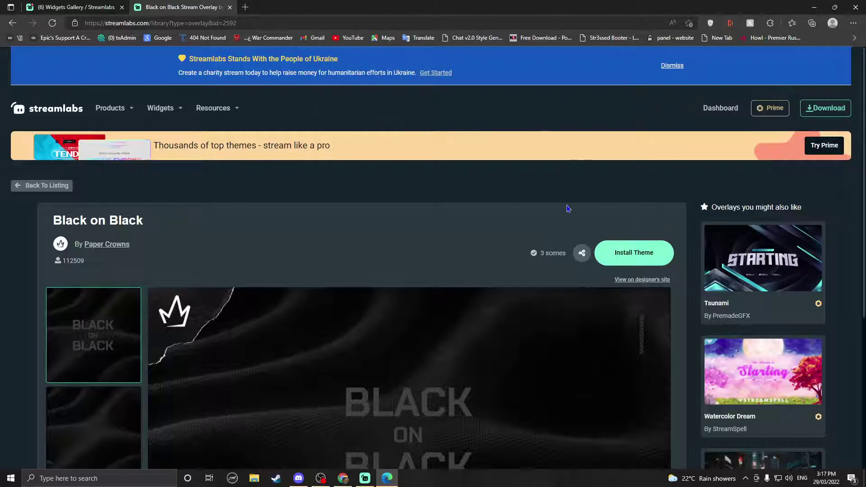
{"action": "scroll", "coordinate": [642, 241], "scroll_direction": "down", "scroll_amount": 5}
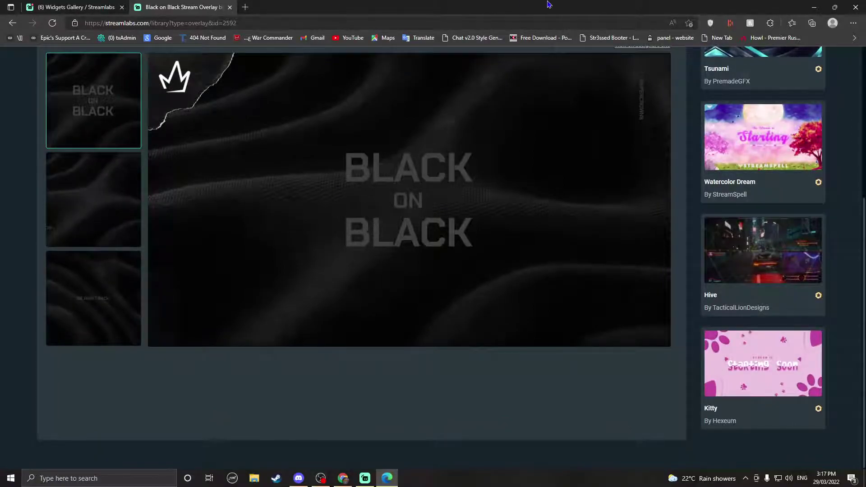
Close the Edge browser and switch Streamlabs Desktop to the Livescreen scene
{"action": "left_click", "coordinate": [856, 7]}
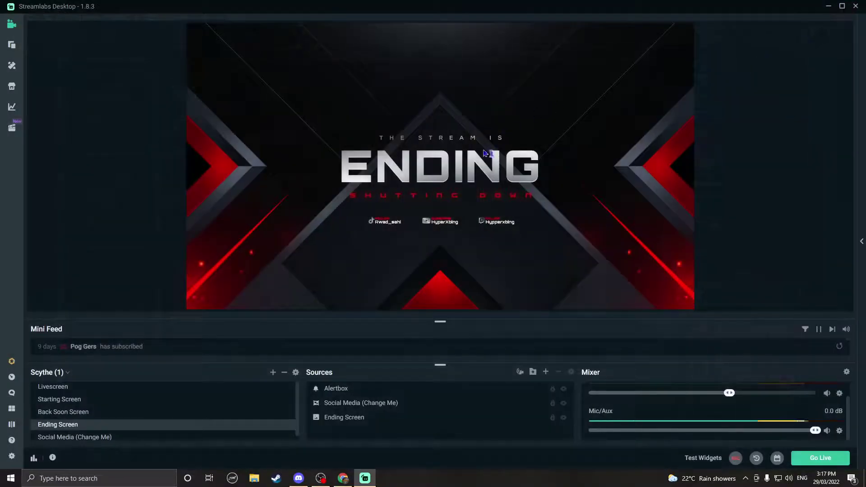
{"action": "left_click", "coordinate": [94, 388]}
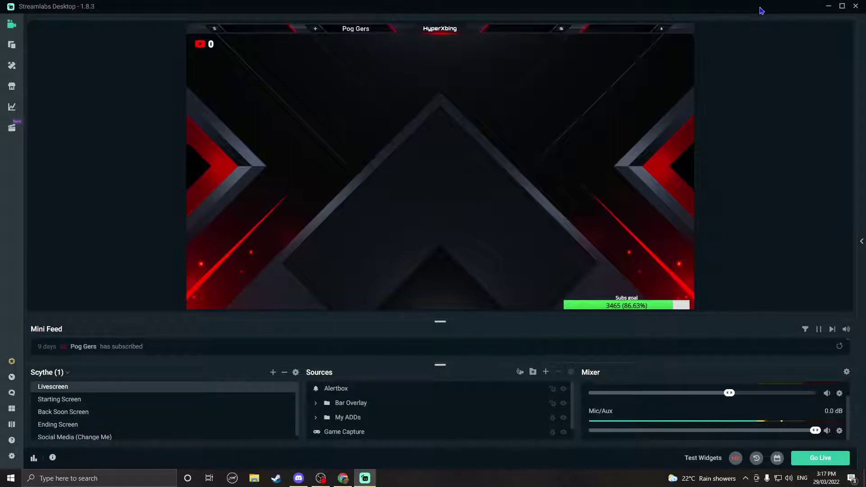
{"action": "left_click_drag", "start_coordinate": [762, 10], "coordinate": [732, 2]}
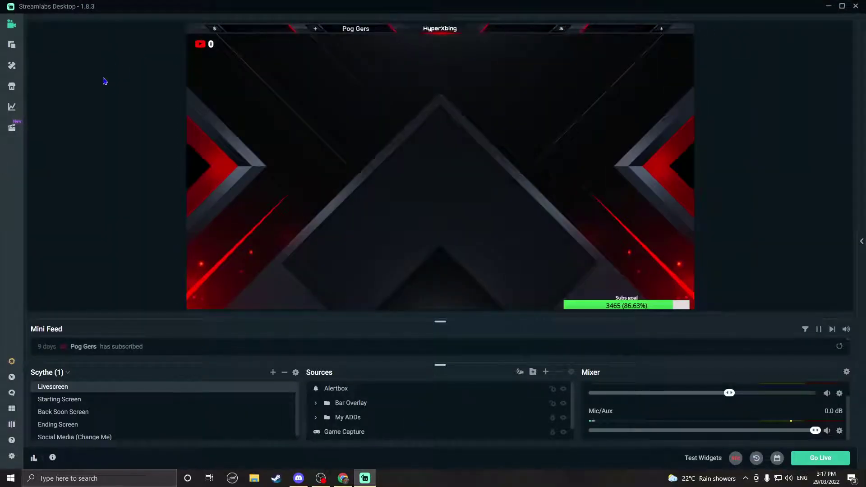